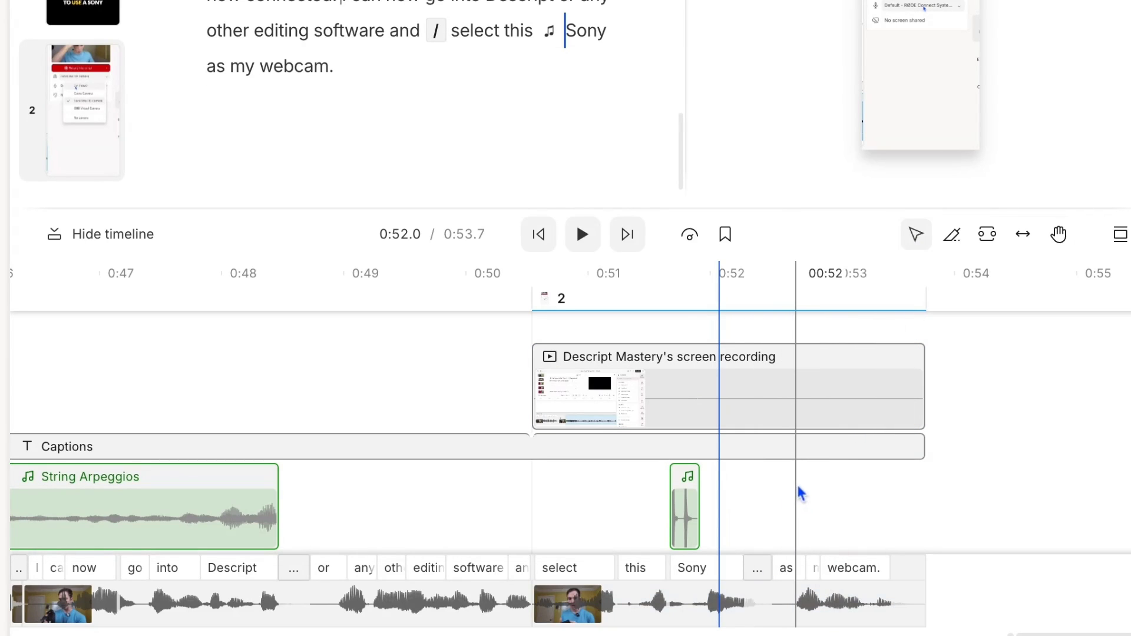
Step: Move the short sound effect clip to about 0:51.7 and try trimming the start of the screen recording clip
left_click(753, 606)
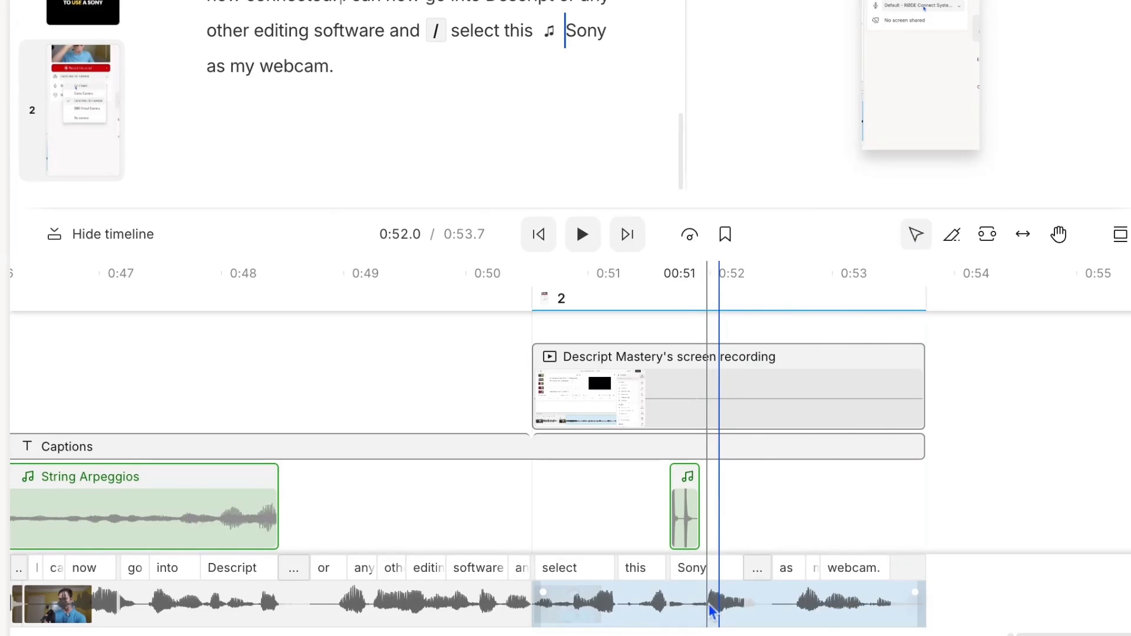
left_click(685, 516)
left_click_drag(685, 516, 652, 521)
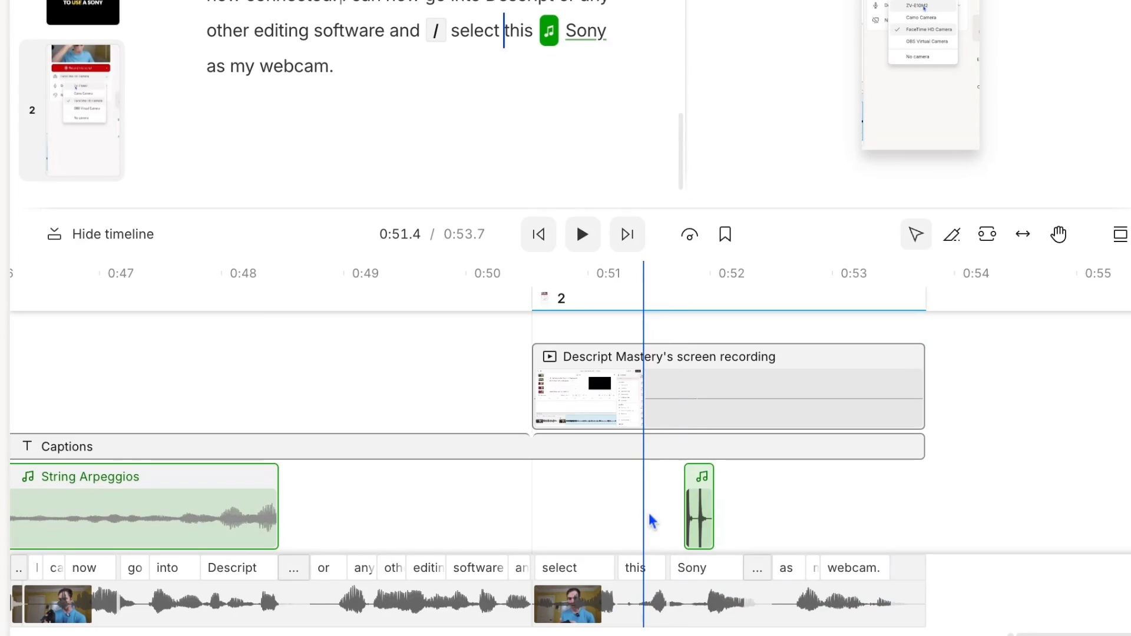
left_click_drag(704, 396, 595, 383)
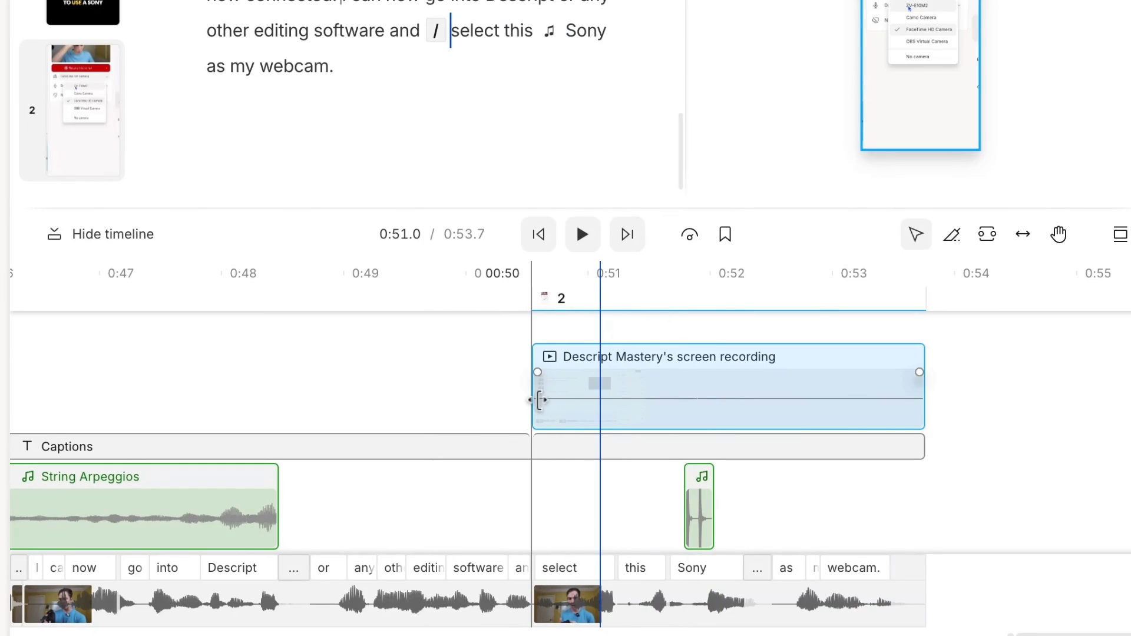
mouse_move(538, 400)
left_mouse_down()
mouse_move(386, 398)
mouse_move(531, 398)
left_mouse_up()
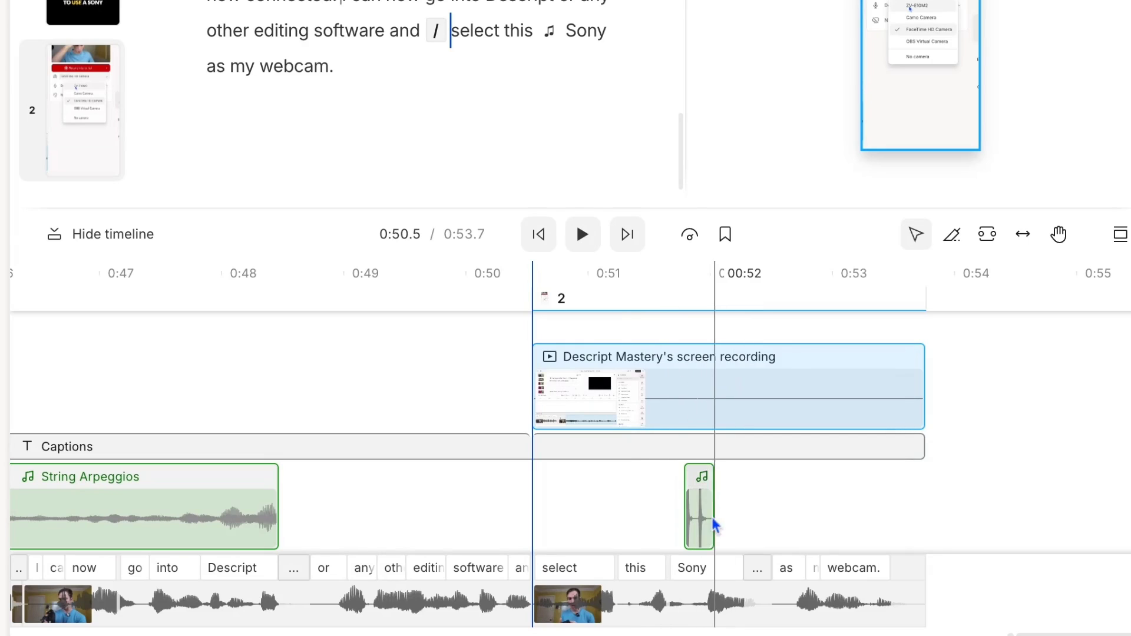
Step: Move the short sound effect clip to about 0:51.6 and try extending the end of scene 1's script clip
left_click(699, 492)
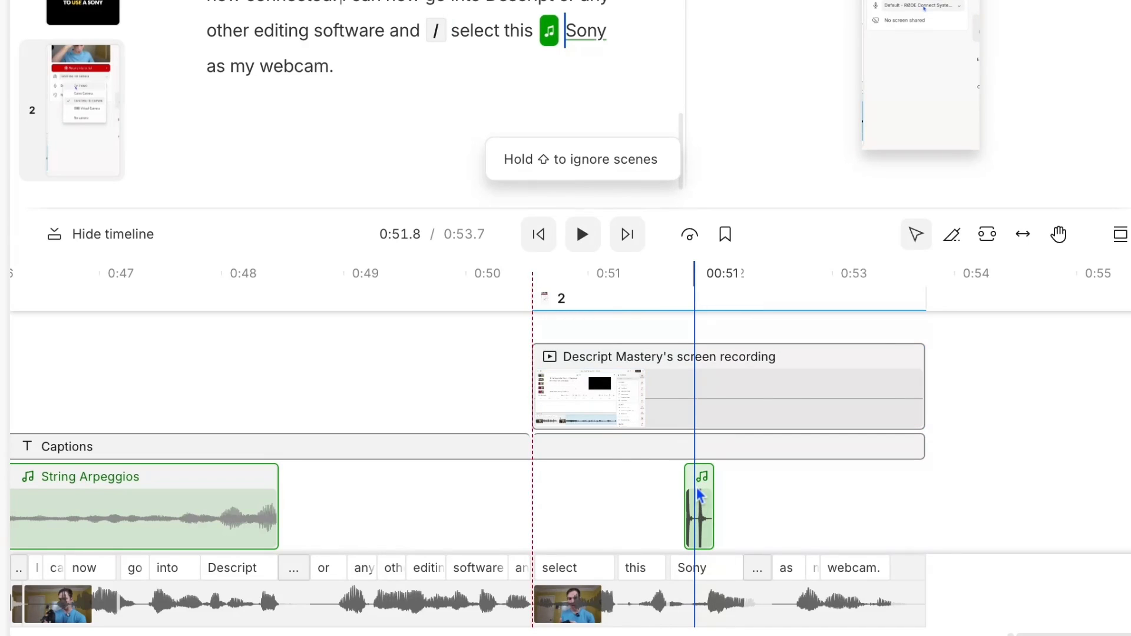
left_click_drag(700, 495, 546, 508)
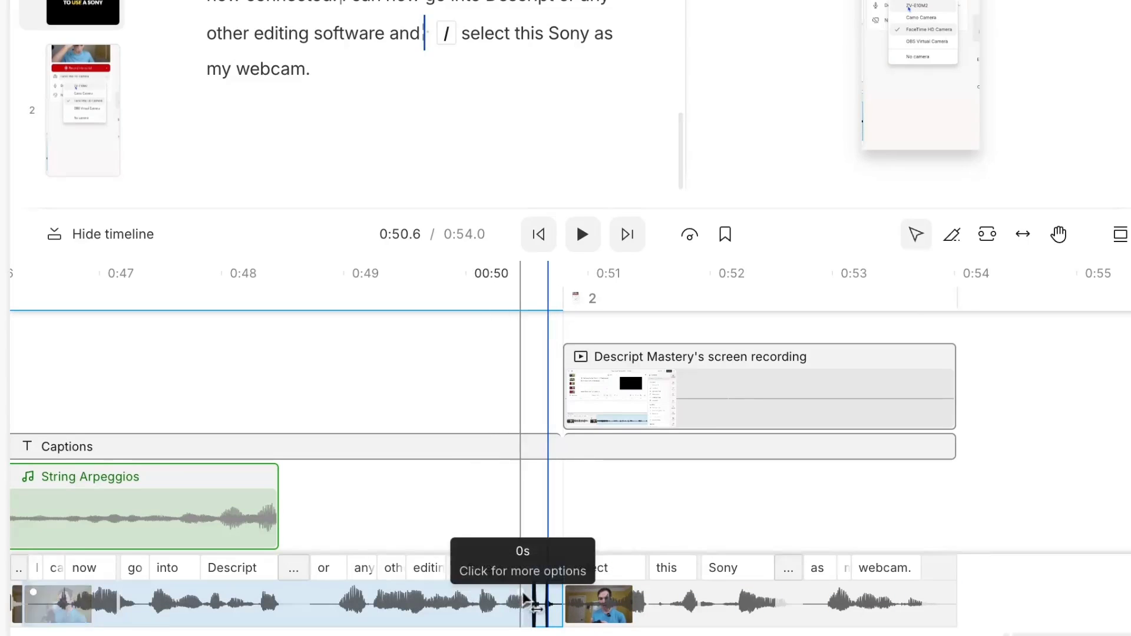
left_click_drag(547, 619, 716, 521)
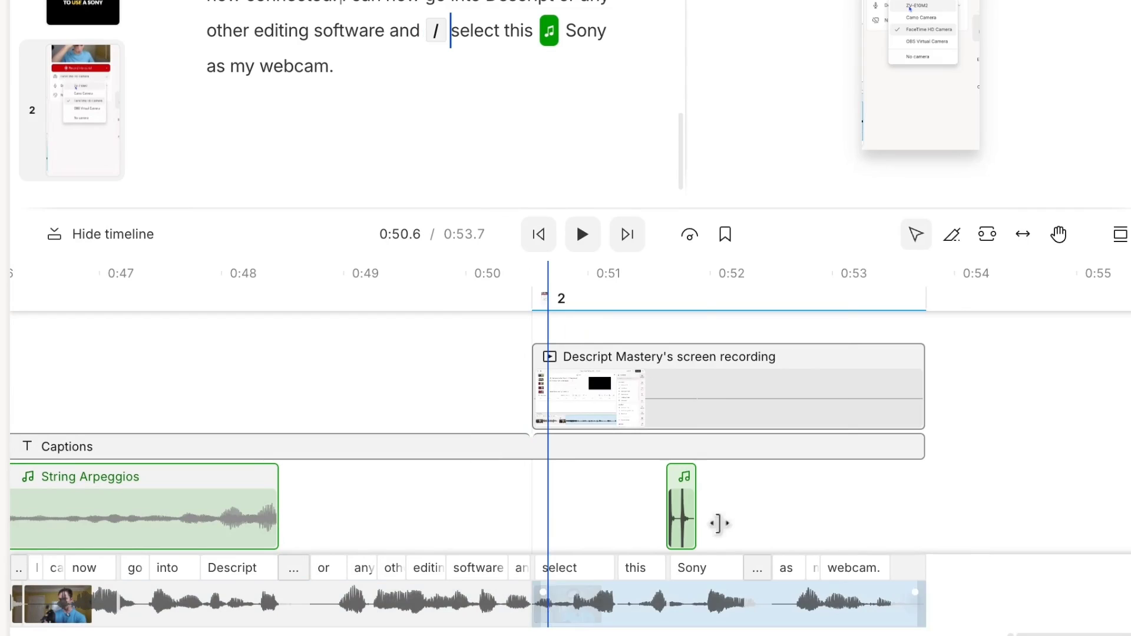
Step: Split the captions at 0:49.9, the script track just before "or" at 0:48.7, and the String Arpeggios music at 0:47.5
left_click(953, 249)
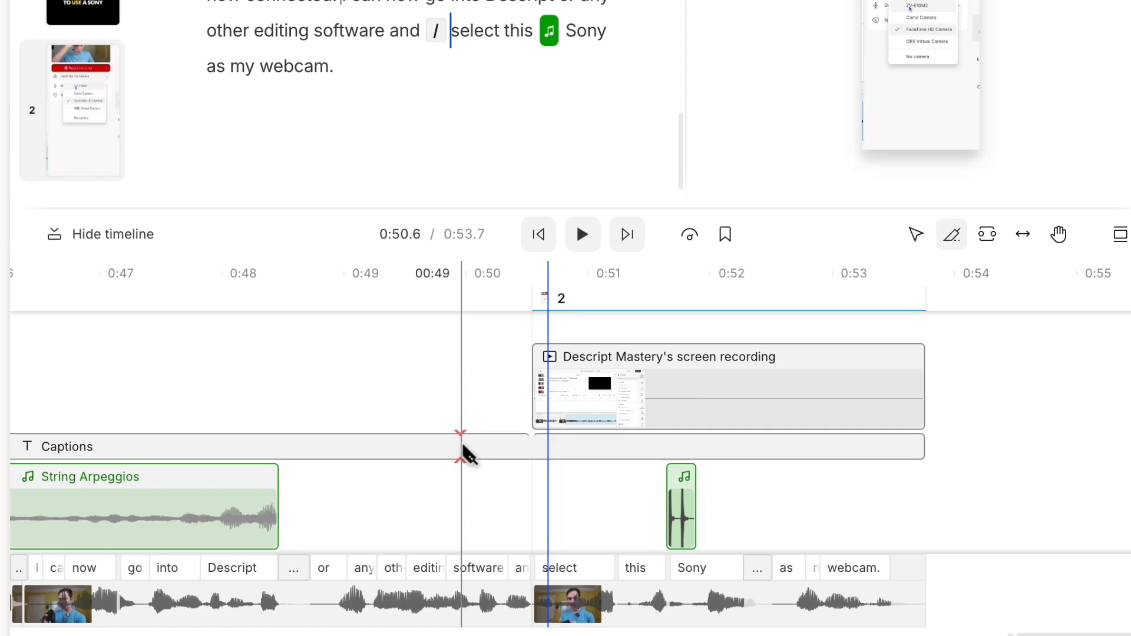
left_click(462, 448)
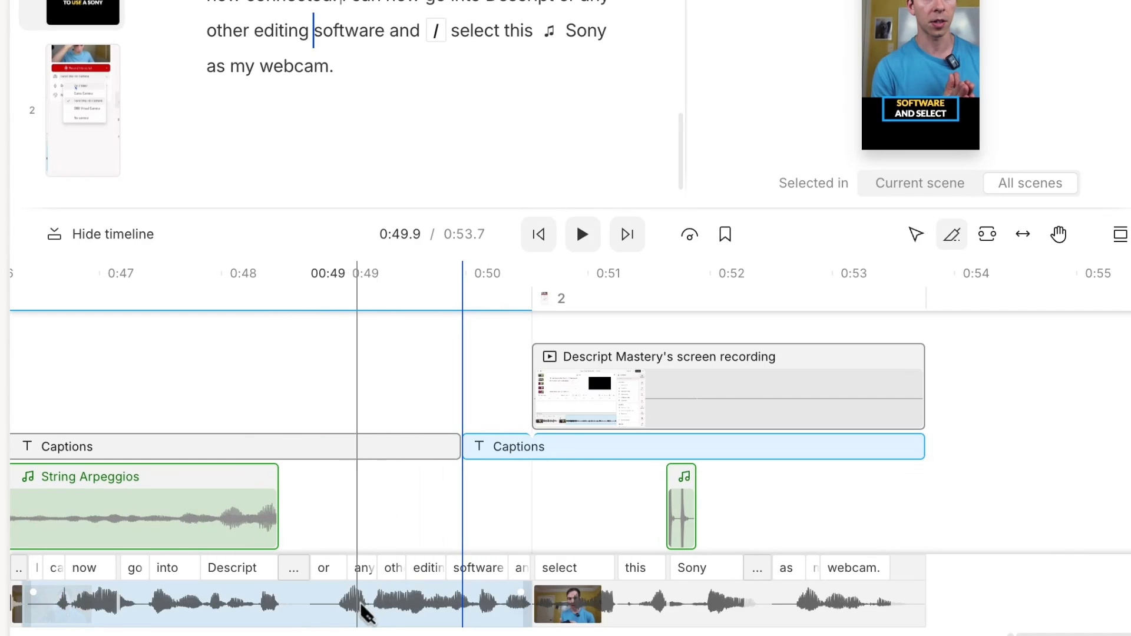
left_click(313, 605)
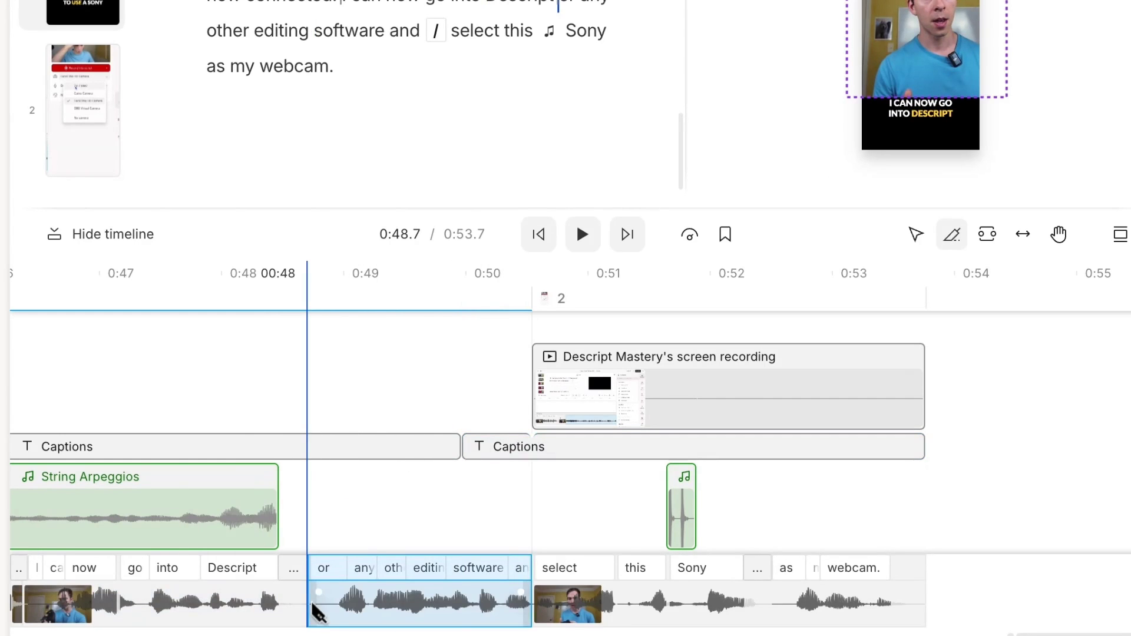
left_click(169, 522)
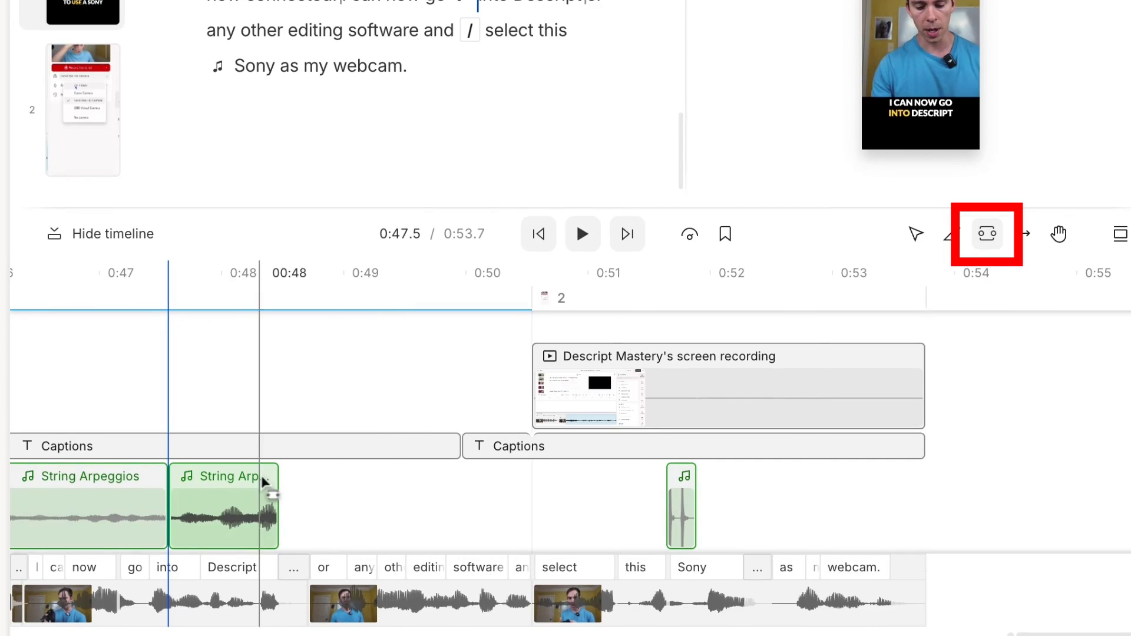
Step: Range-select about 1.65 seconds of the script track ending at scene 2 and set its audio level to -5 dB
left_click(987, 236)
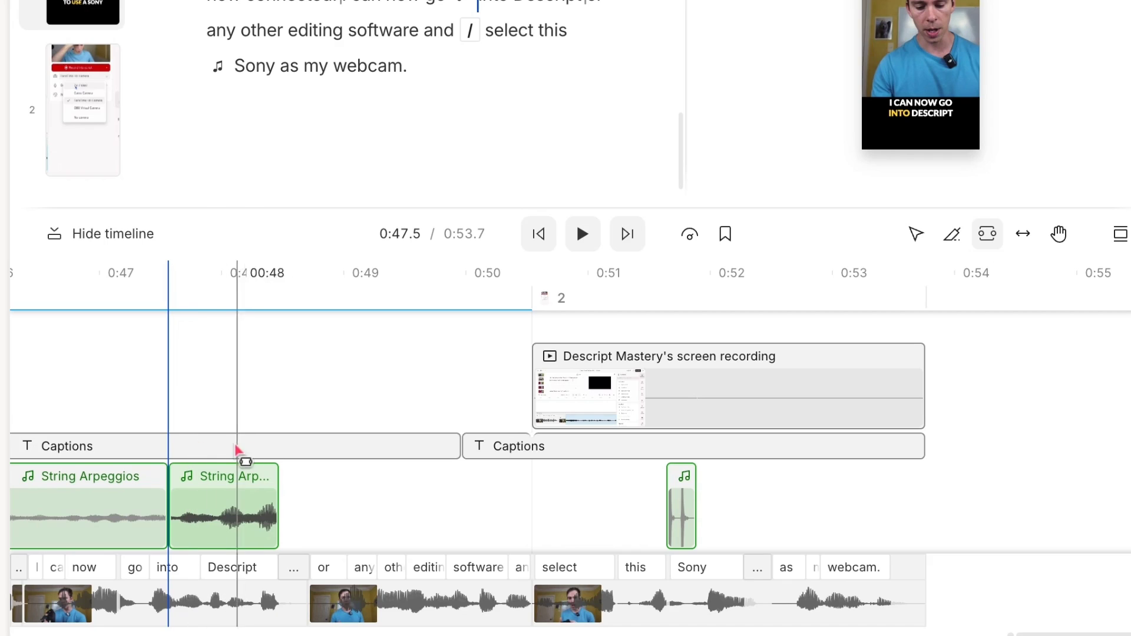
left_click(375, 613)
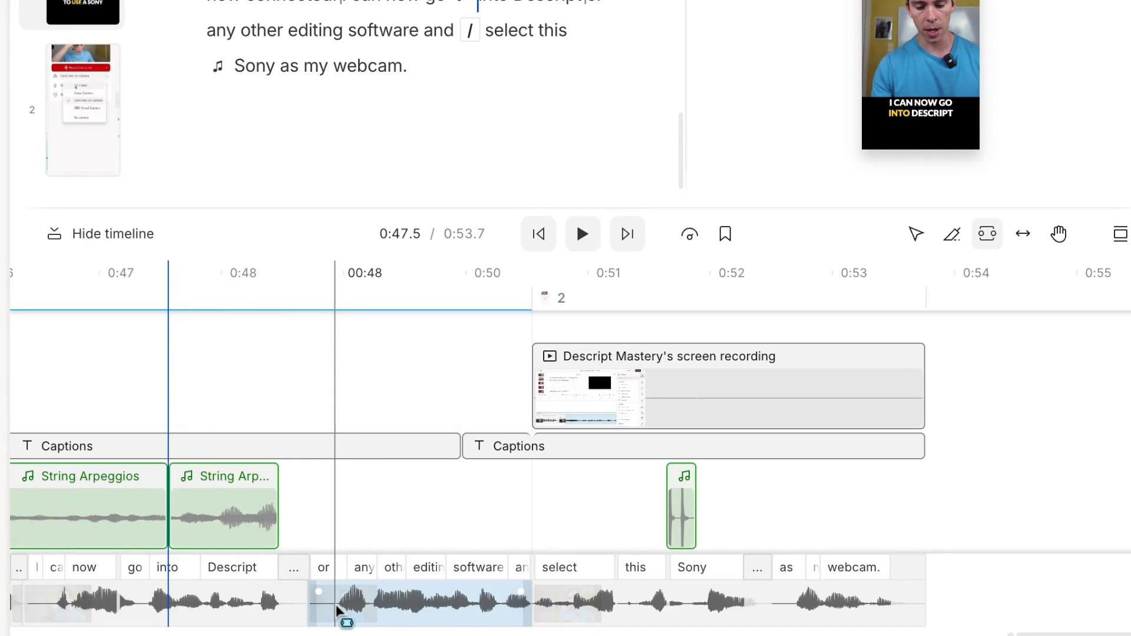
left_click_drag(331, 613, 507, 609)
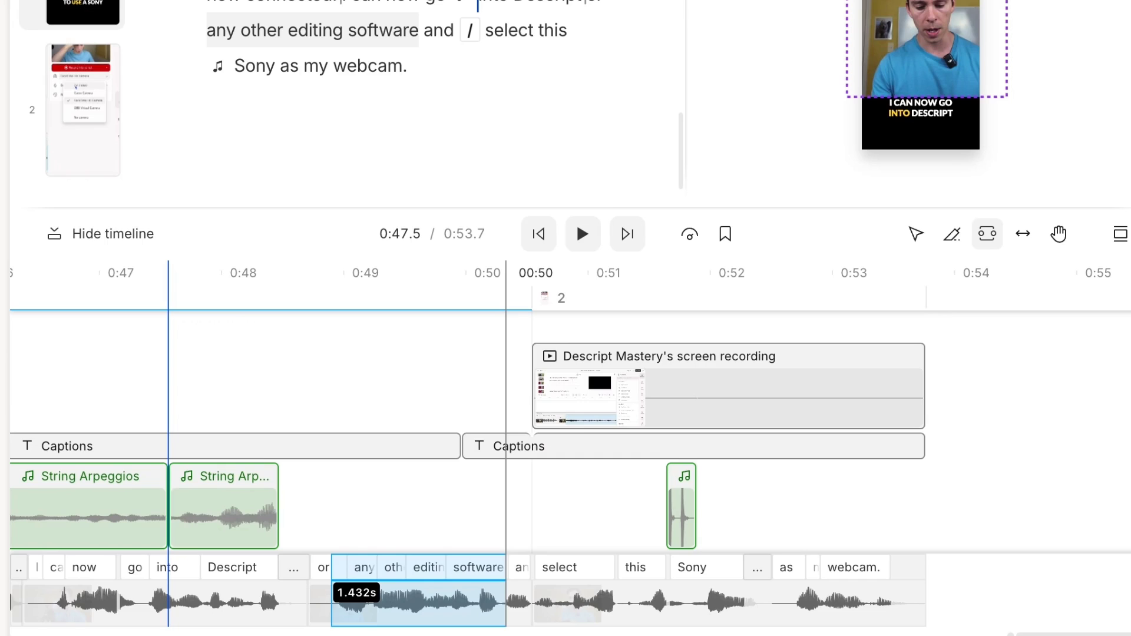
left_click_drag(507, 600, 532, 601)
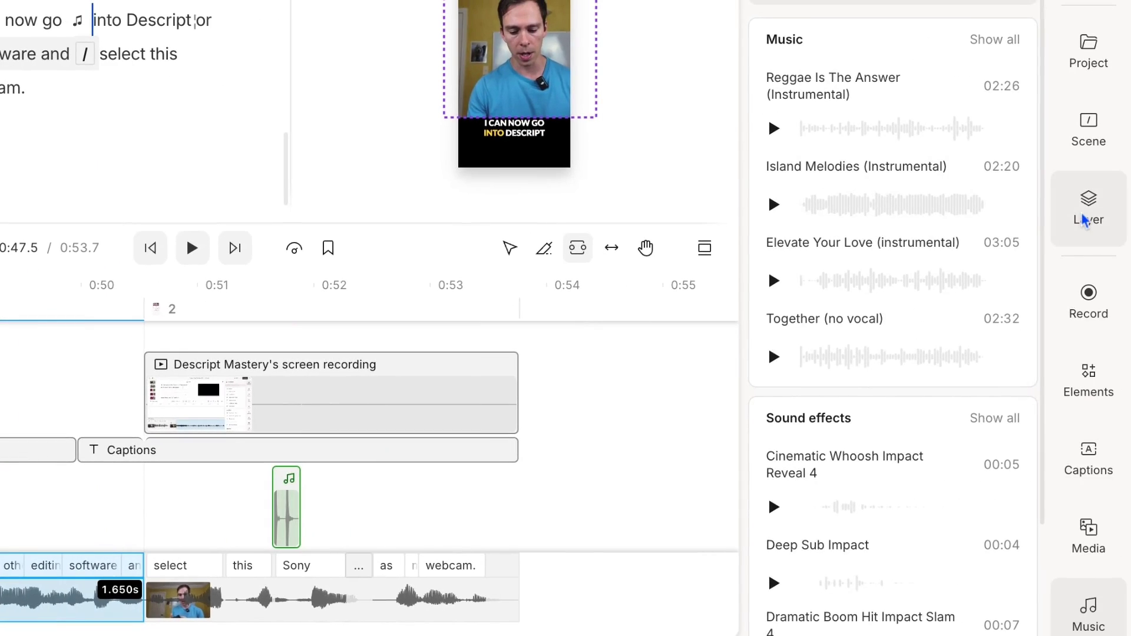
left_click(1084, 219)
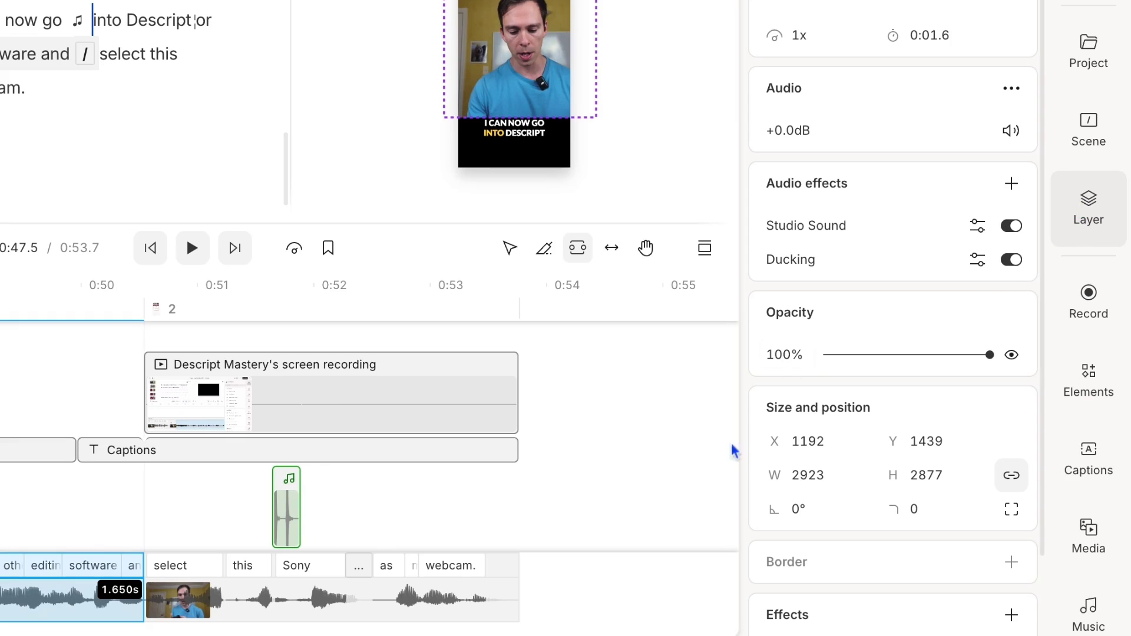
left_click(792, 136)
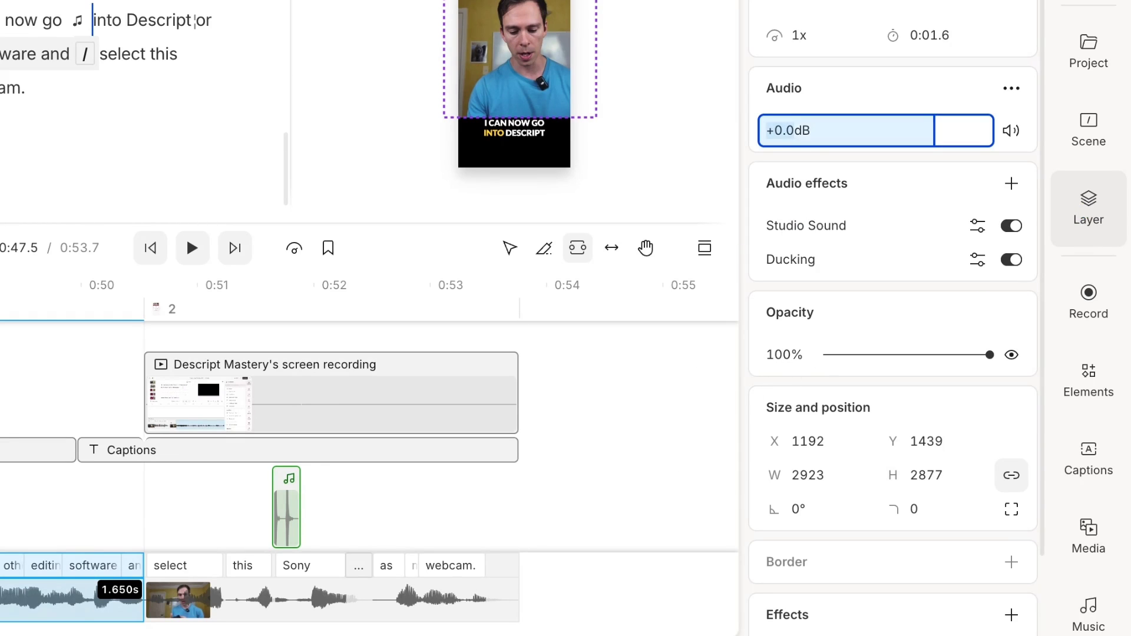
key("Return")
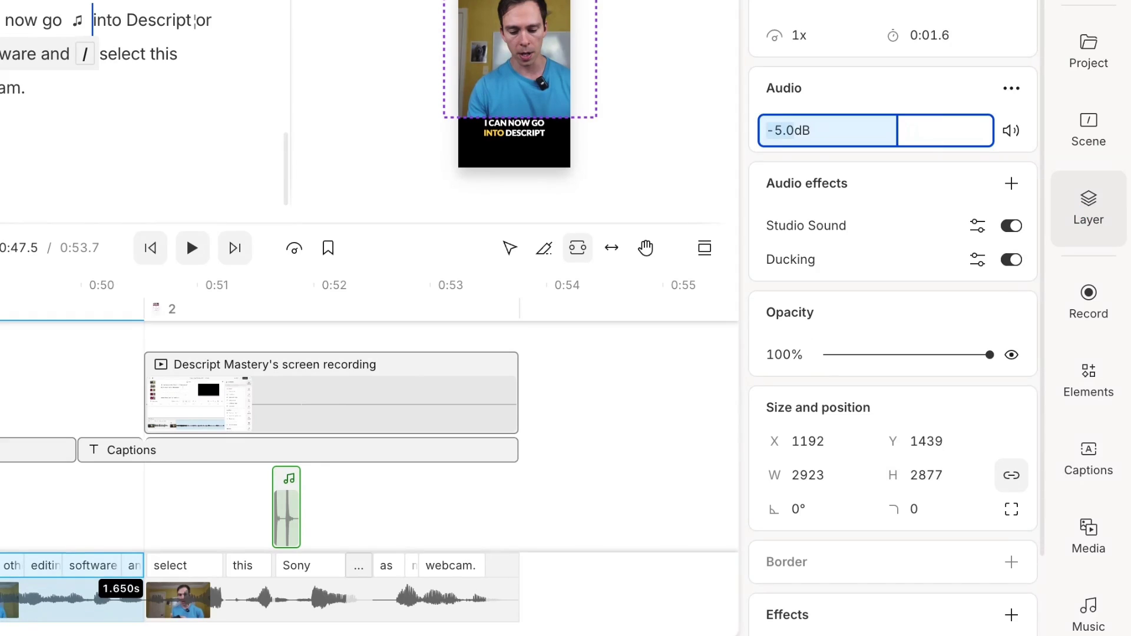
Step: Mute the audio of the selected script range and set its playback speed to 2x
left_click(1009, 131)
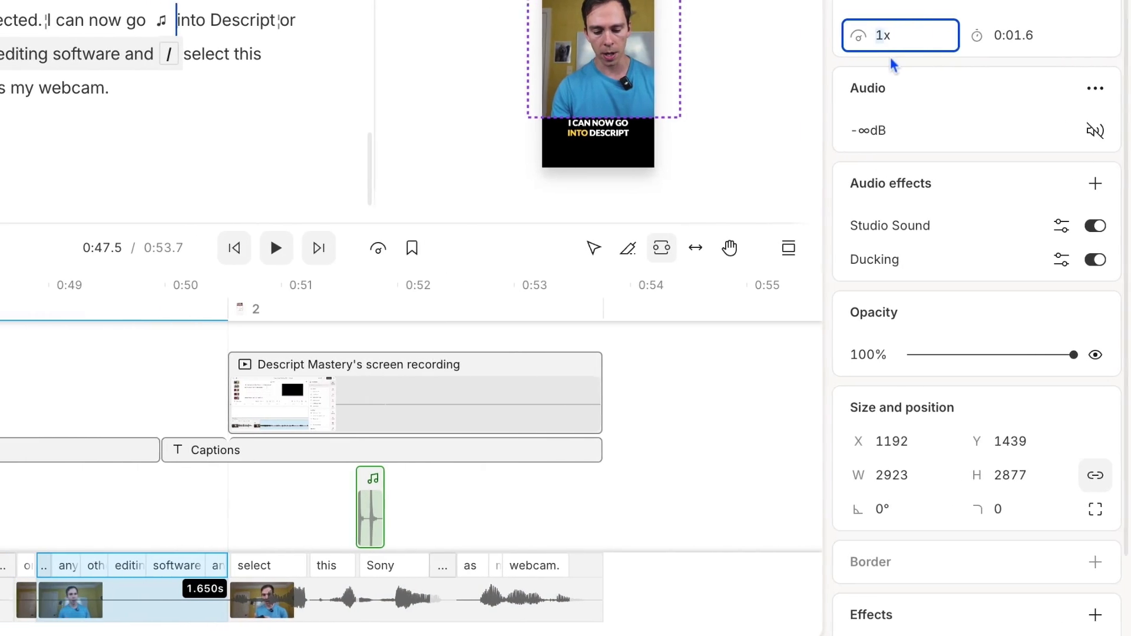
type("2")
key("Return")
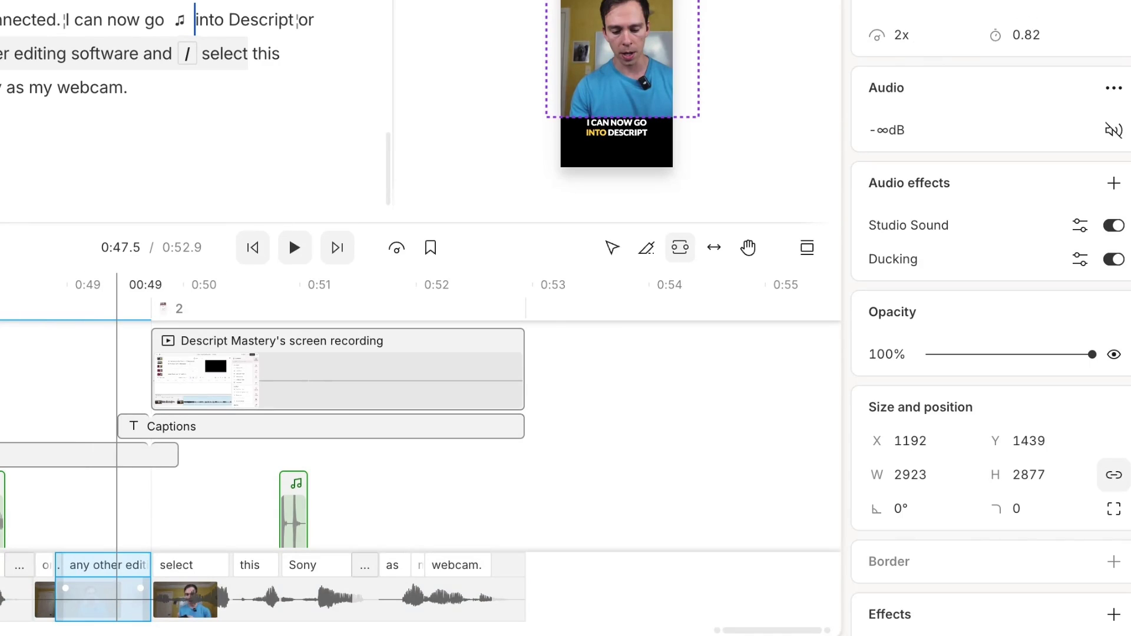
Step: Range-select about the last 0.68 seconds of the sped-up section before scene 2 and delete it
left_click(117, 595)
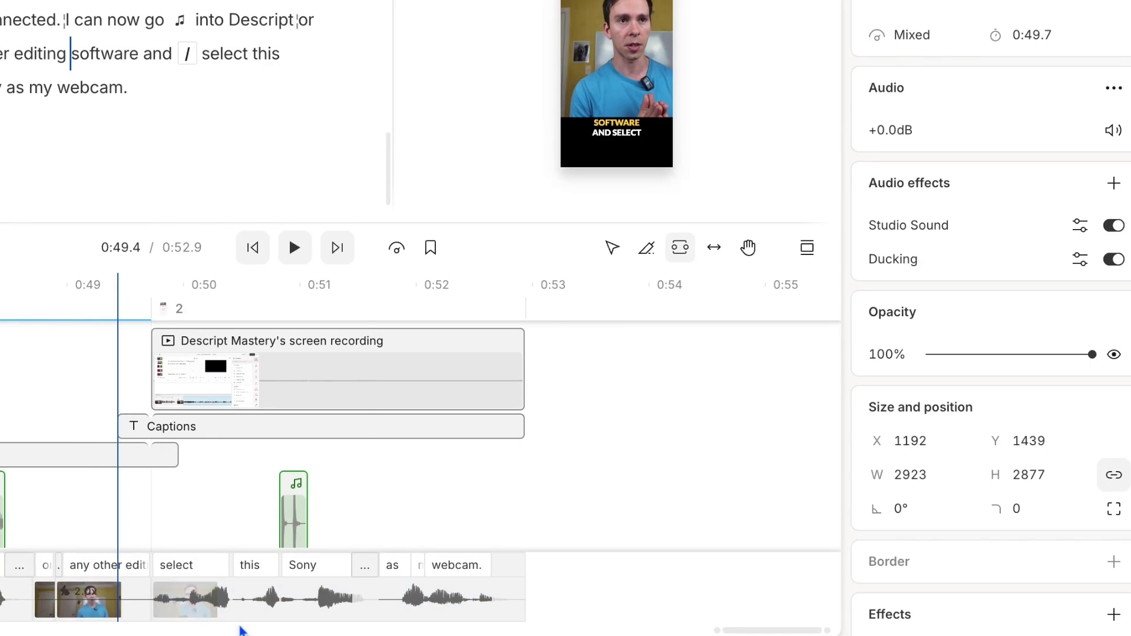
left_click_drag(72, 601, 151, 609)
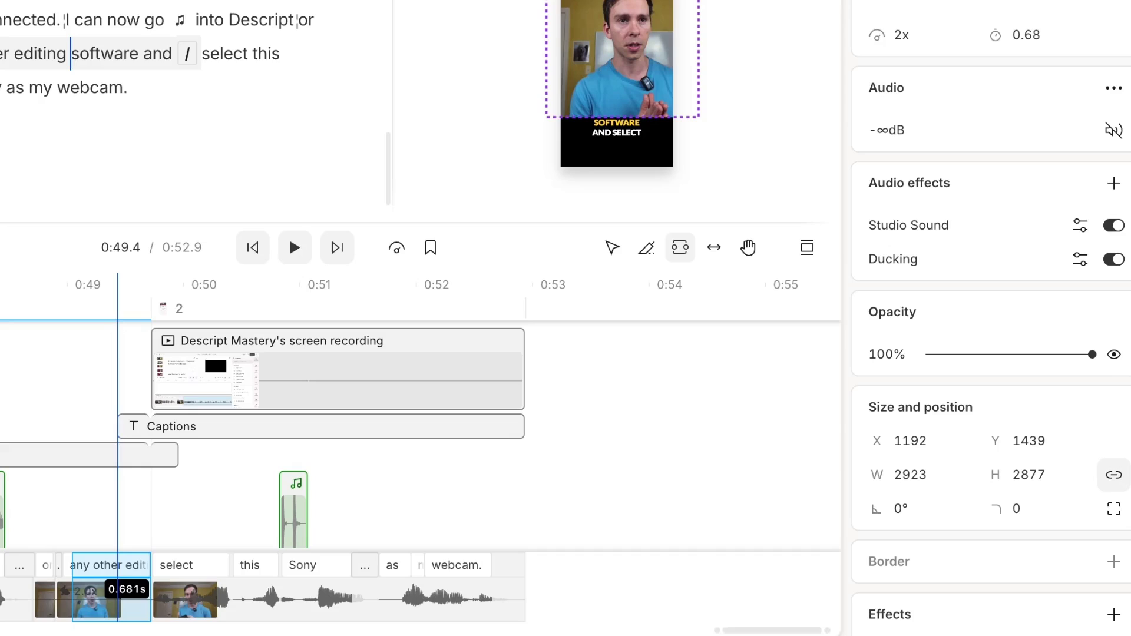
key("Delete")
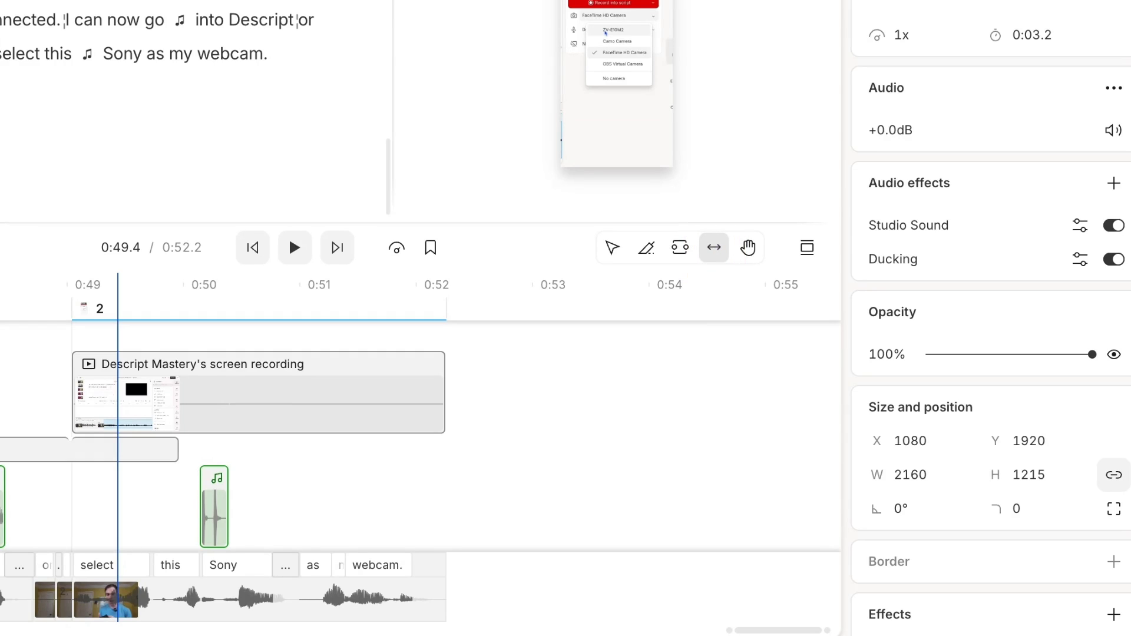
Step: Slip the footage inside the screen recording clip so its source starts at 0:23.6, keeping the clip in place
left_click(207, 415)
left_click_drag(253, 413, 249, 317)
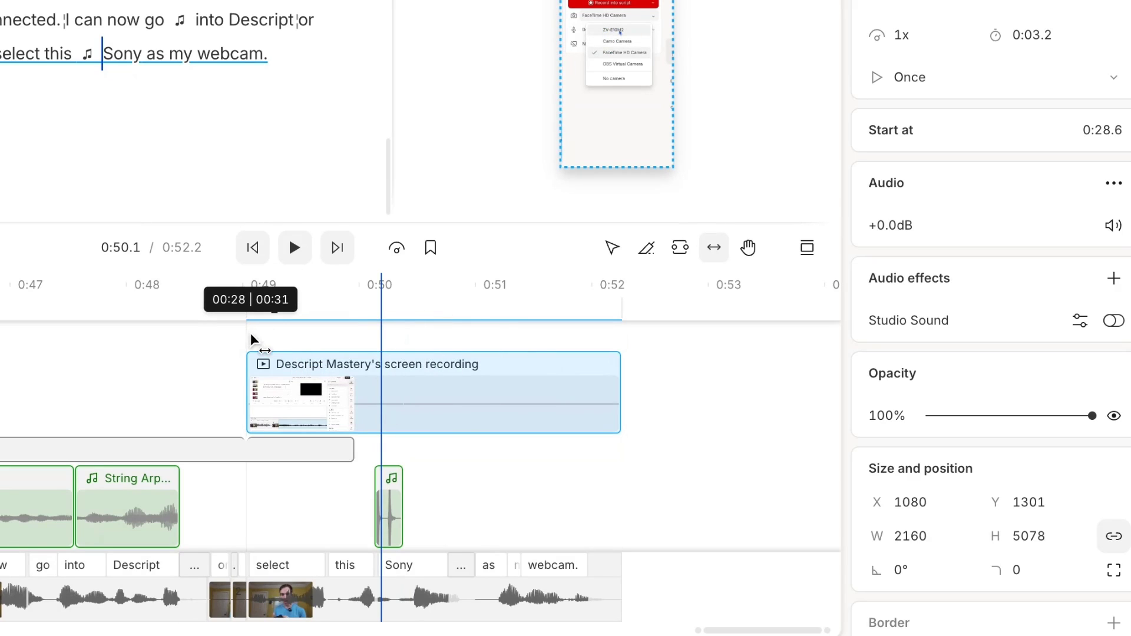
left_click_drag(246, 353, 405, 408)
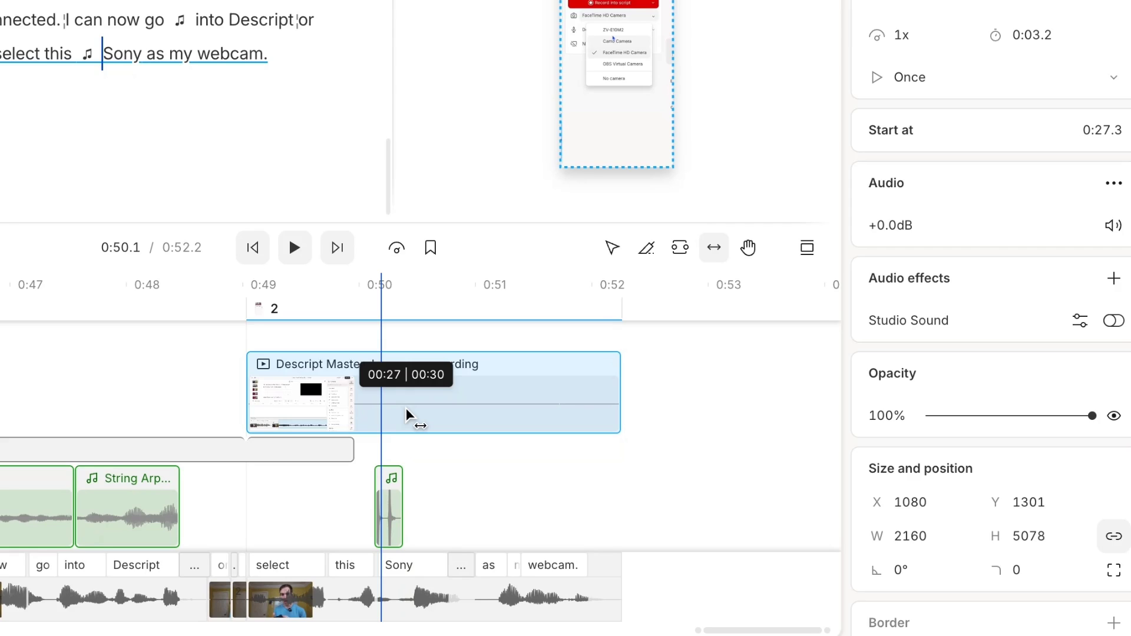
left_click_drag(406, 409, 462, 401)
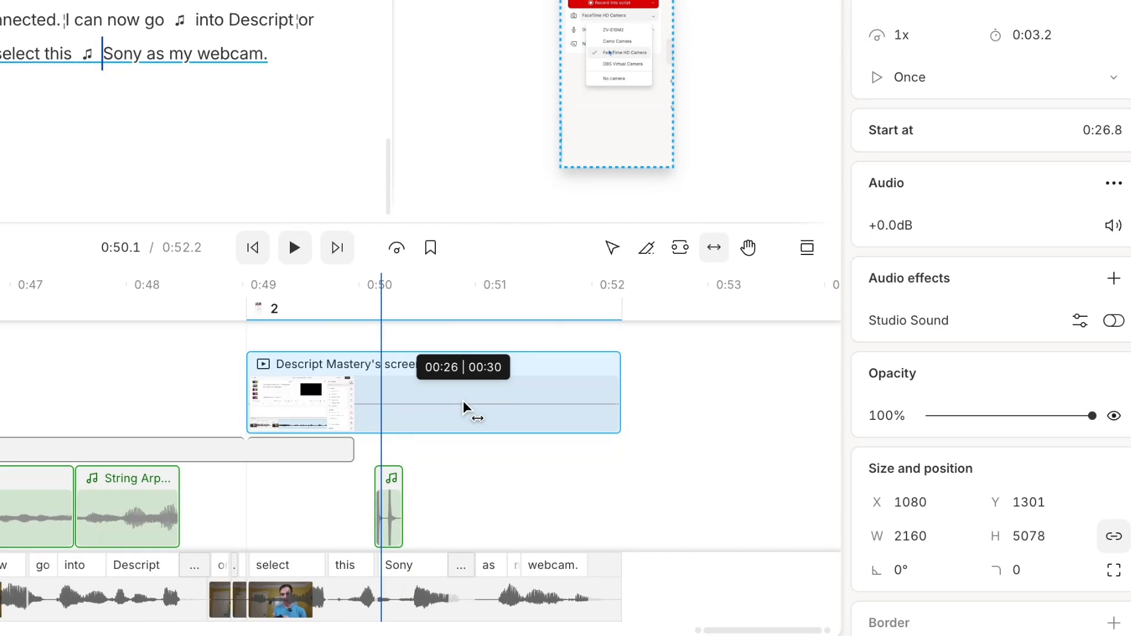
left_click_drag(463, 400, 637, 393)
left_click_drag(298, 393, 742, 385)
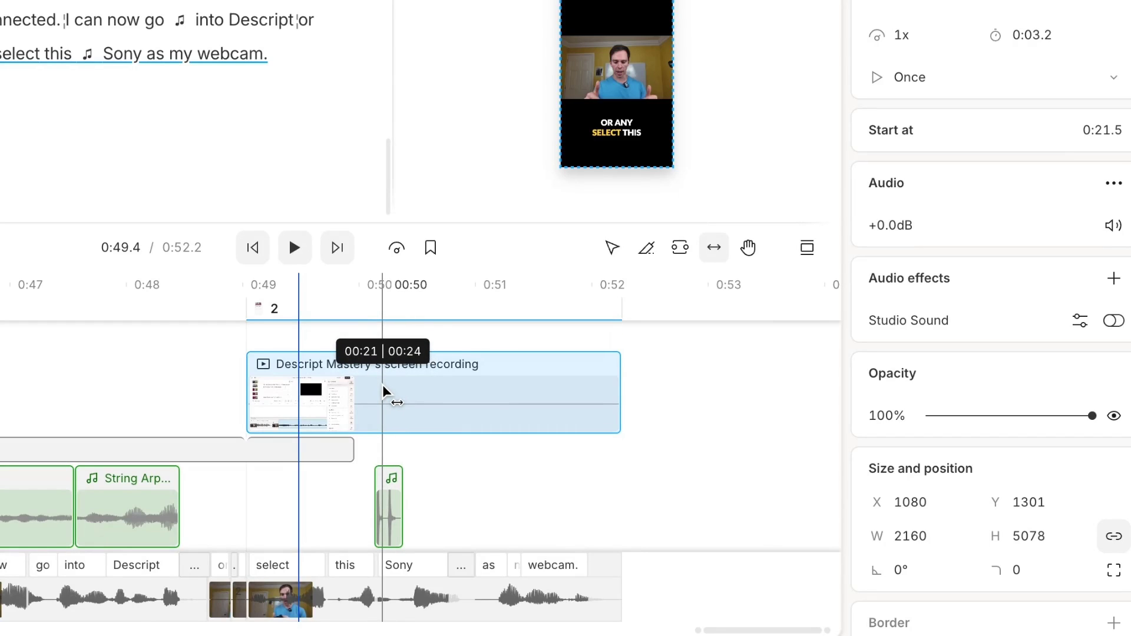
left_click(366, 395)
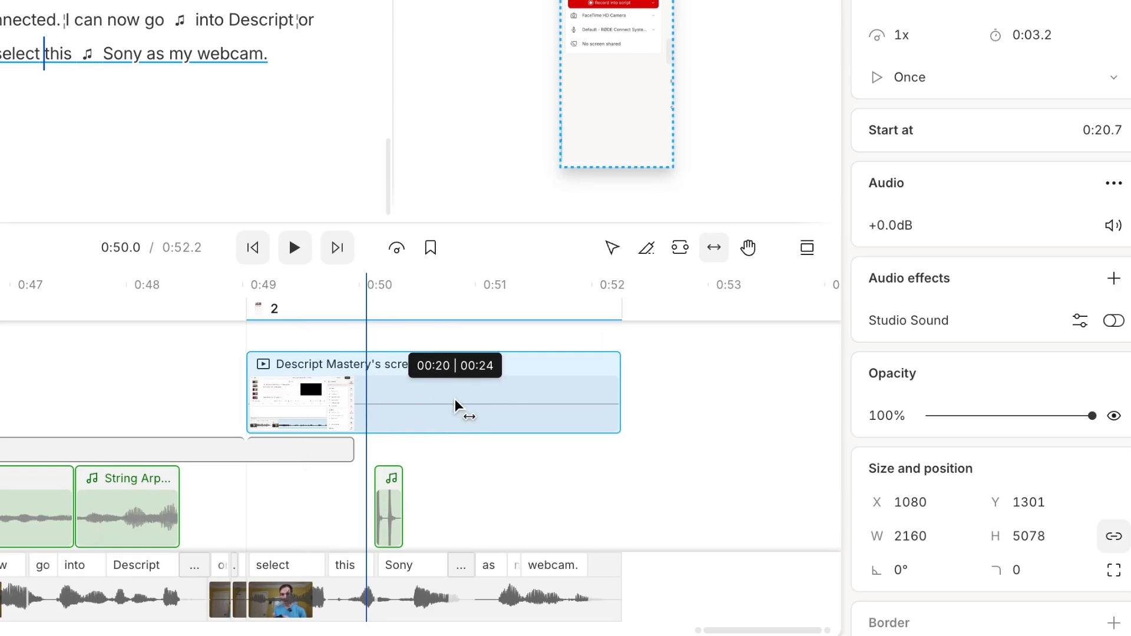
left_click_drag(539, 400, 121, 398)
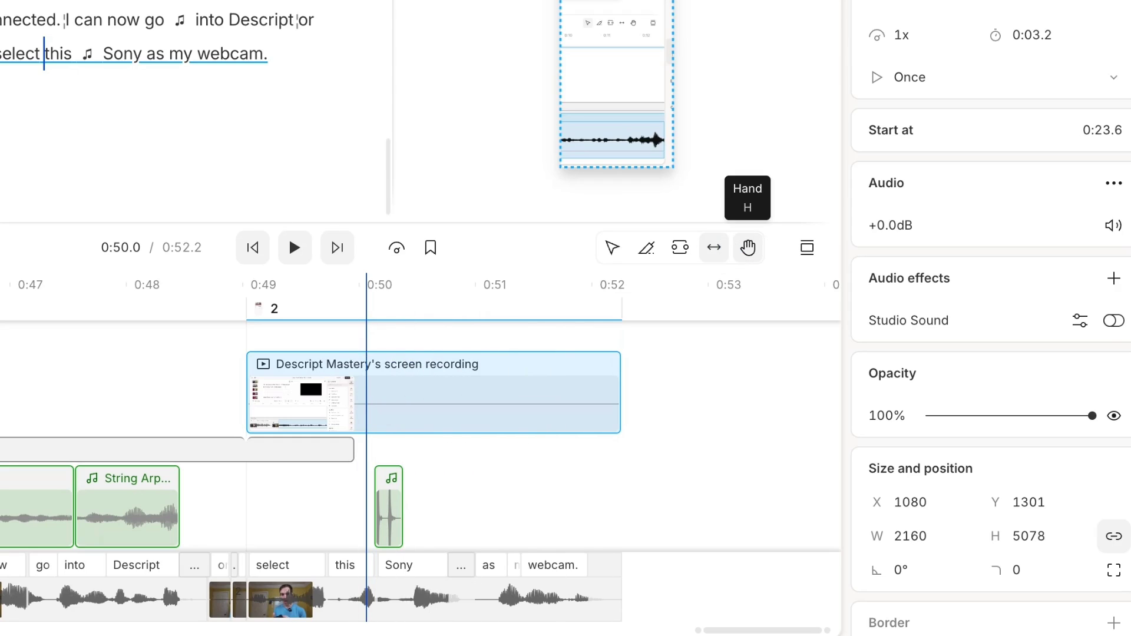
Step: Browse the timeline backward with the Hand tool from the final scene to around 0:28, and return to the Select tool
left_click(747, 248)
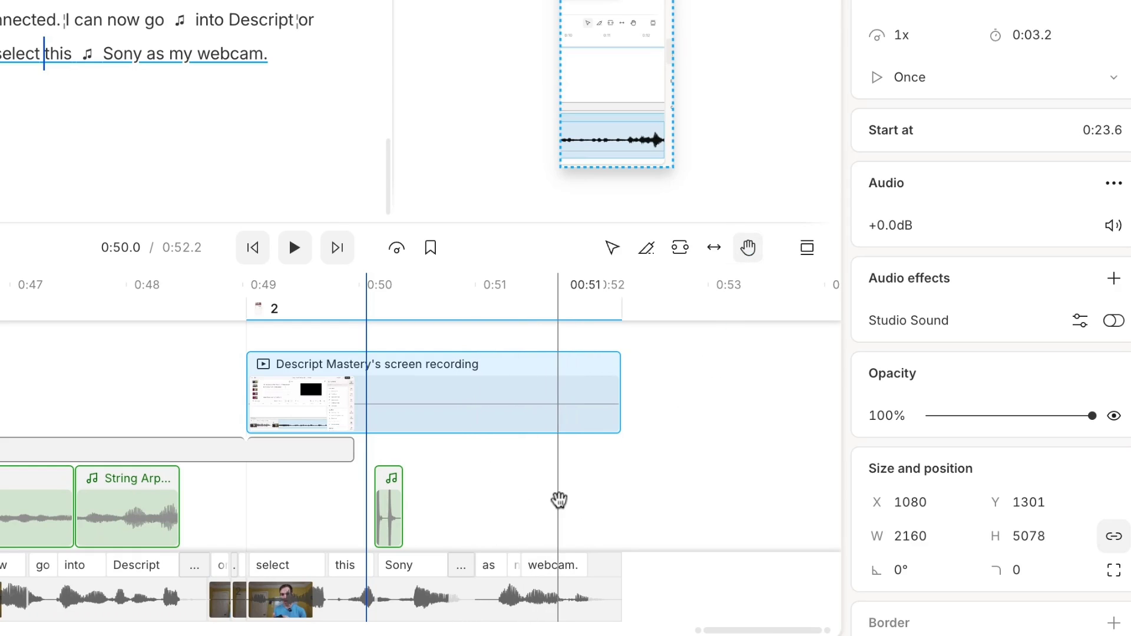
left_click_drag(383, 505, 21, 497)
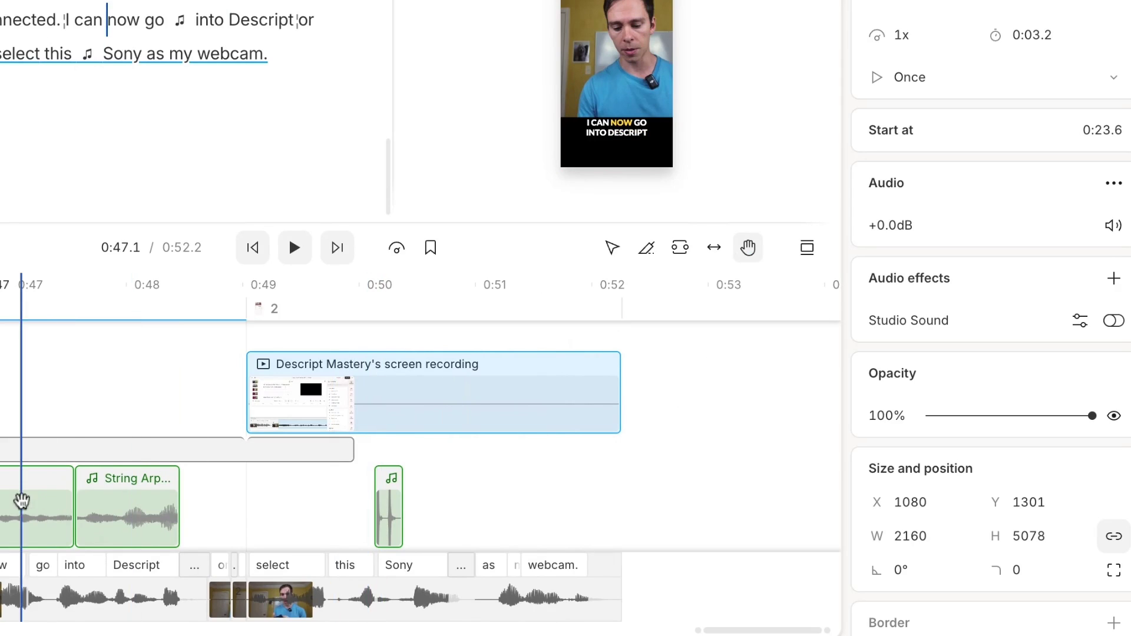
left_click(558, 462)
left_click(65, 20)
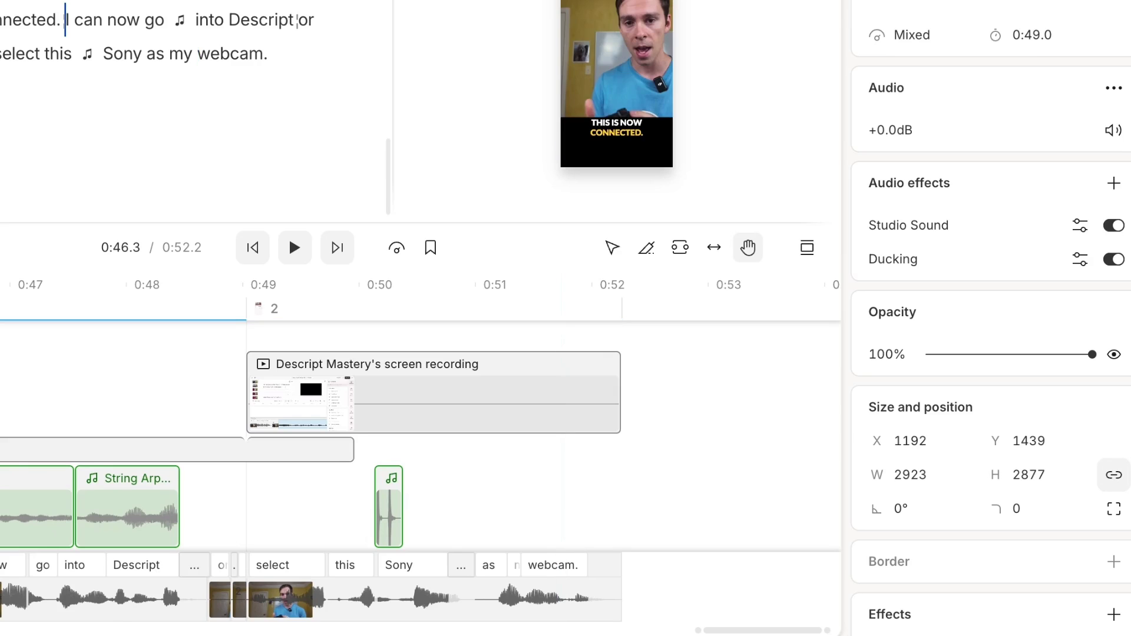
left_click_drag(59, 420, 863, 431)
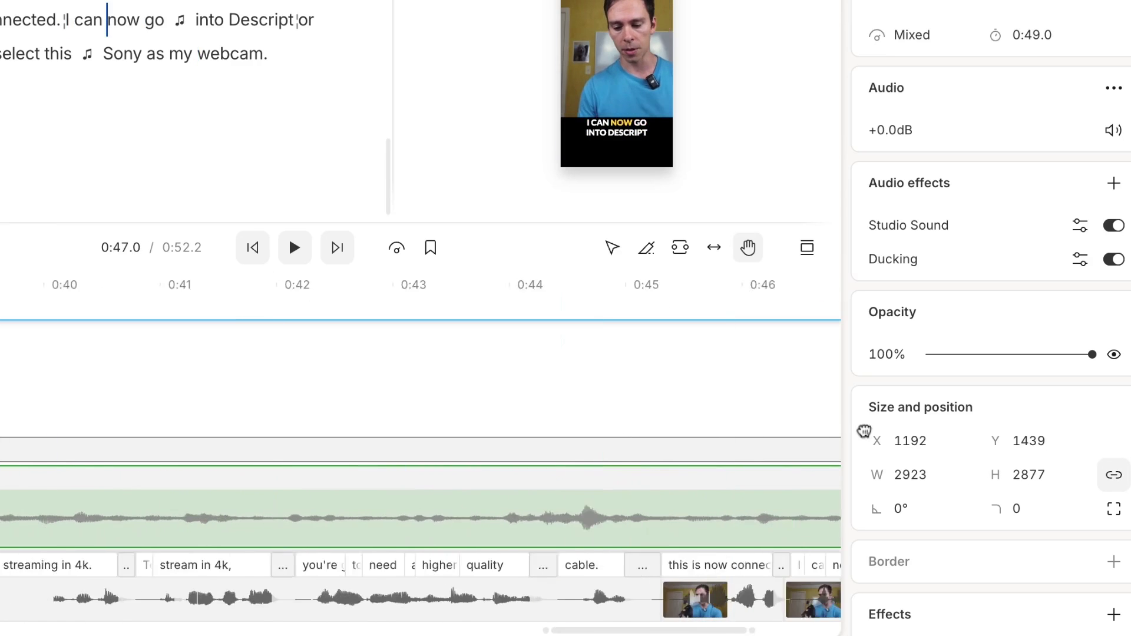
left_click_drag(76, 422, 306, 419)
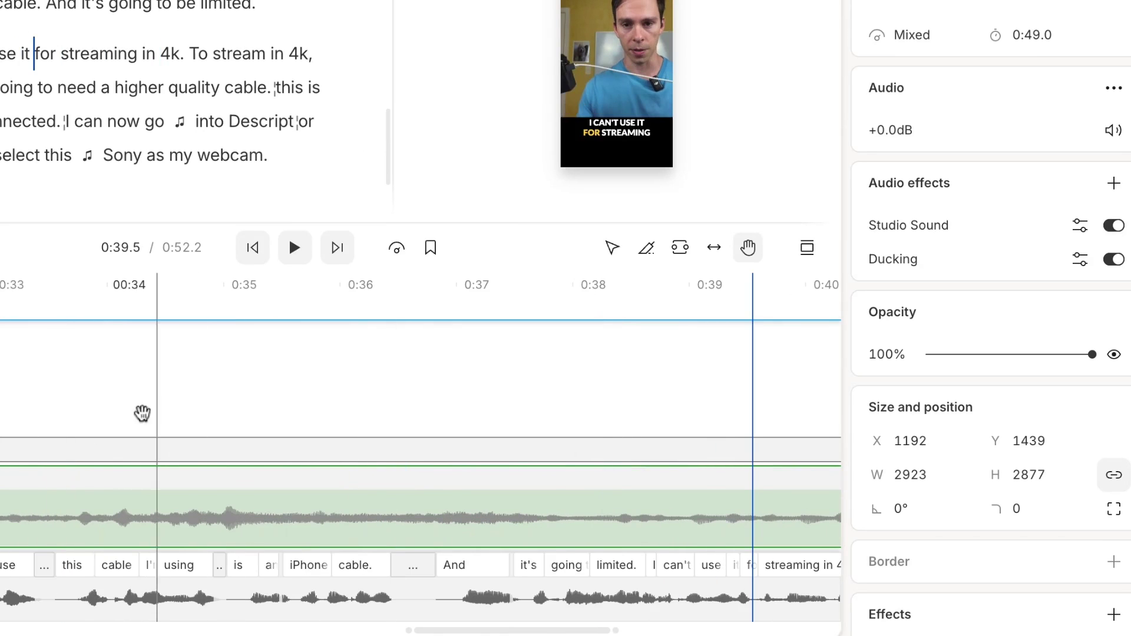
left_click_drag(10, 416, 758, 373)
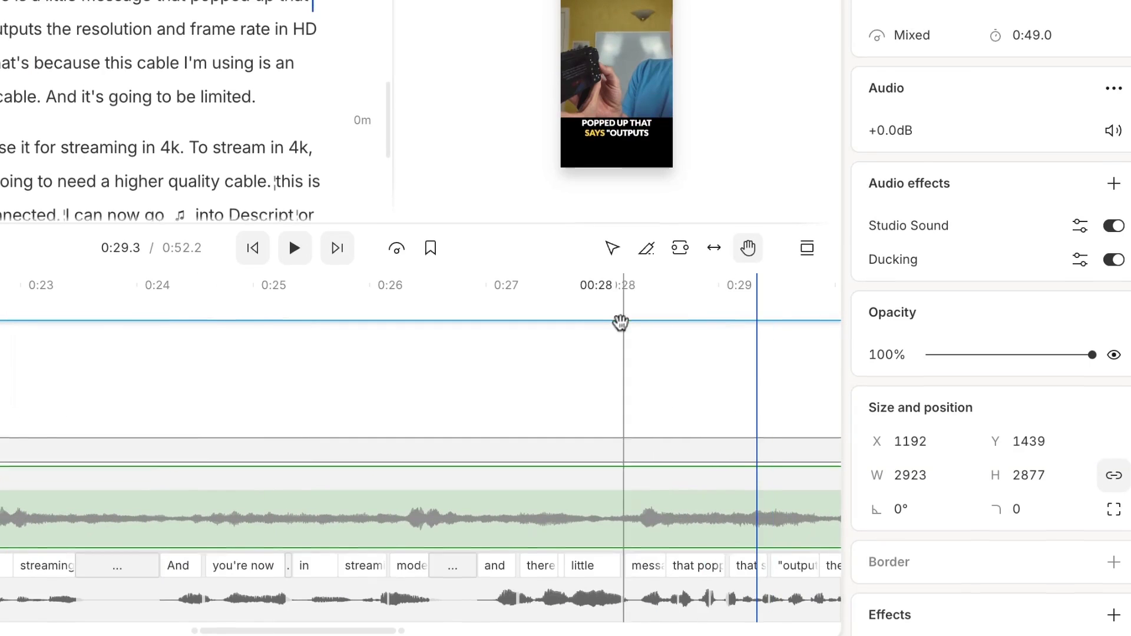
left_click(615, 252)
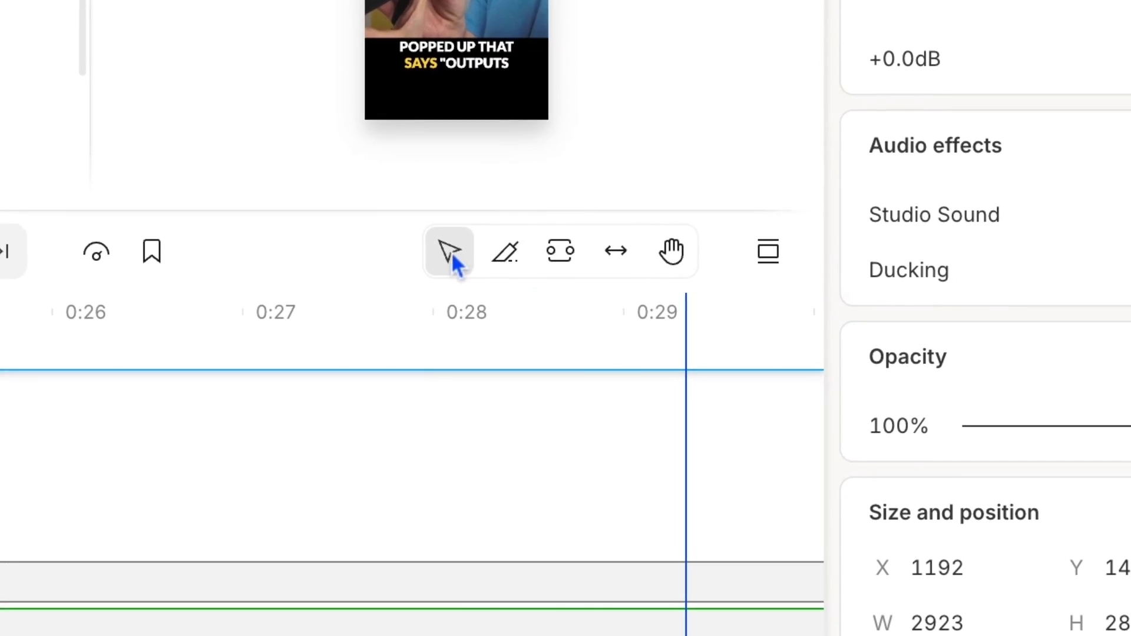